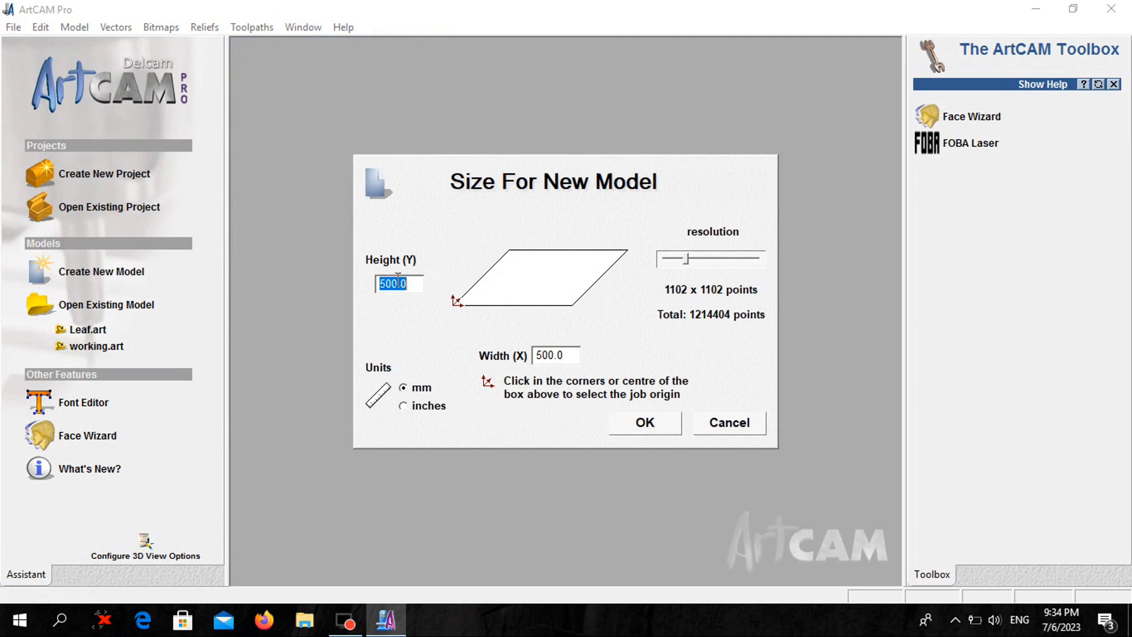
Step: Create a new model 500 mm high and 500 mm wide, and maximize its 2D view
{"action": "left_click", "coordinate": [560, 355]}
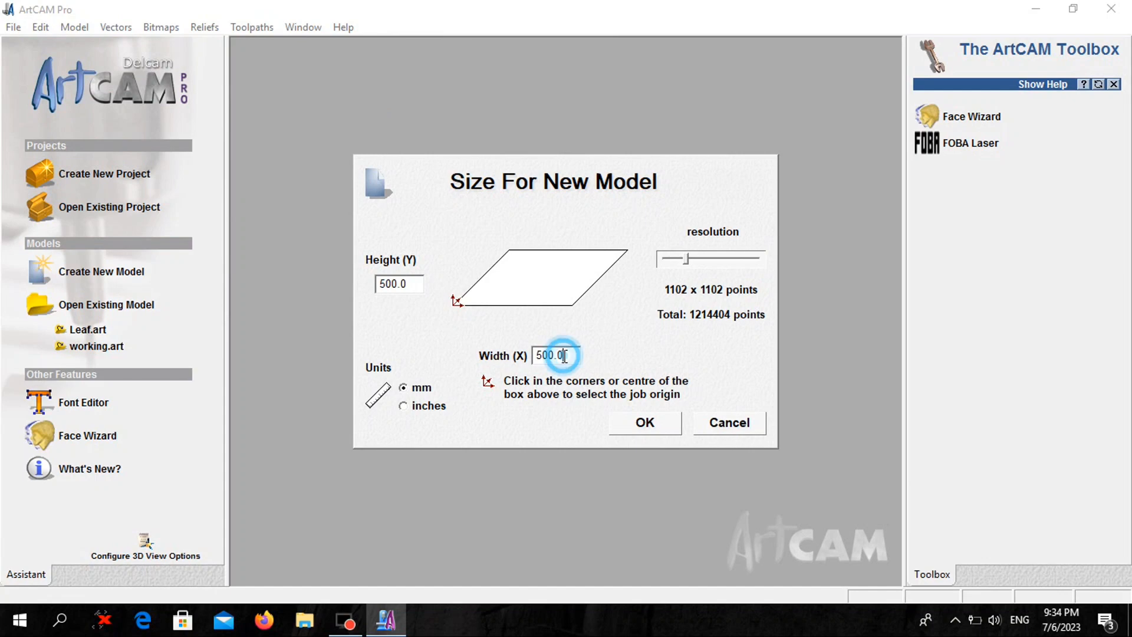
{"action": "left_click", "coordinate": [401, 281]}
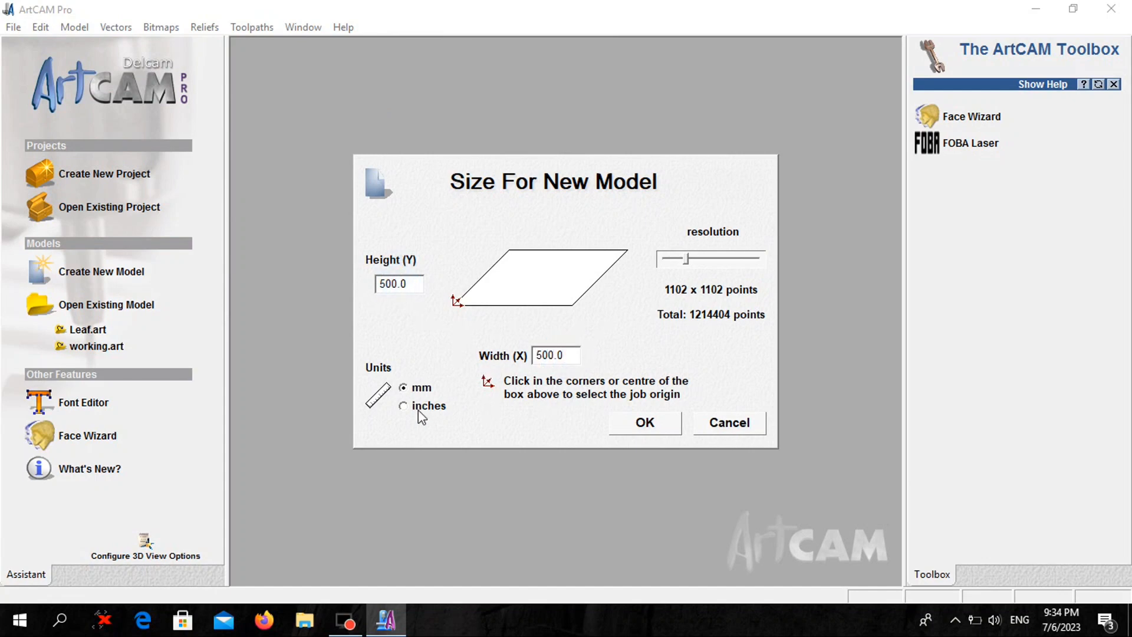
{"action": "left_click", "coordinate": [645, 422]}
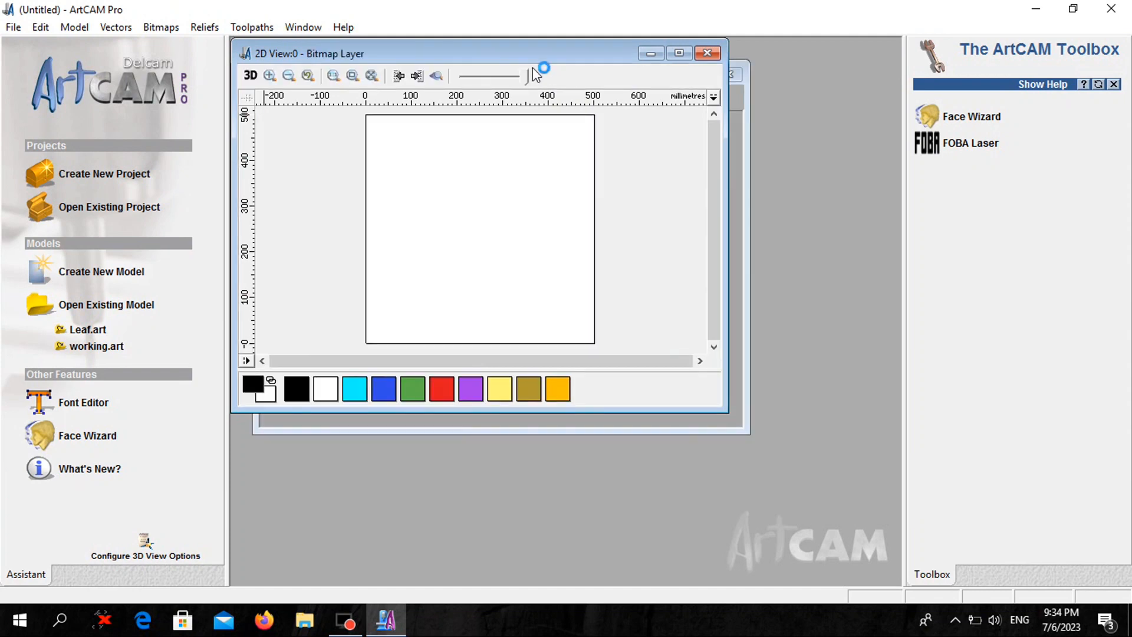
{"action": "left_click", "coordinate": [678, 53]}
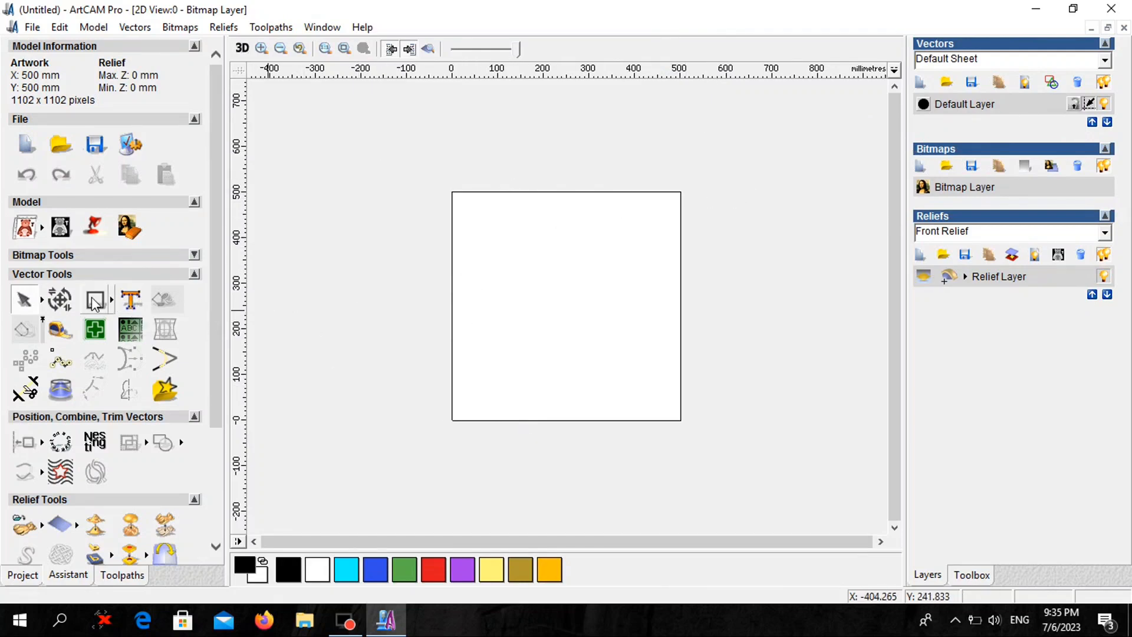
Step: Add the text TEST in Arial Black, about 114 mm wide, near the middle of the model and select it
{"action": "left_click", "coordinate": [135, 303]}
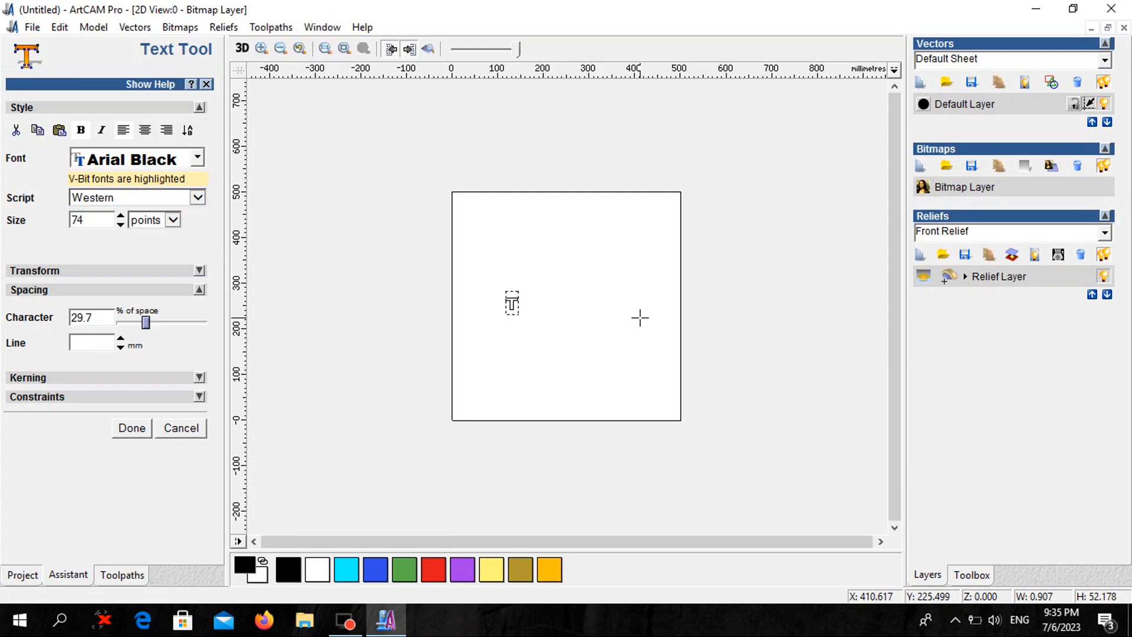
{"action": "type", "text": "EST"}
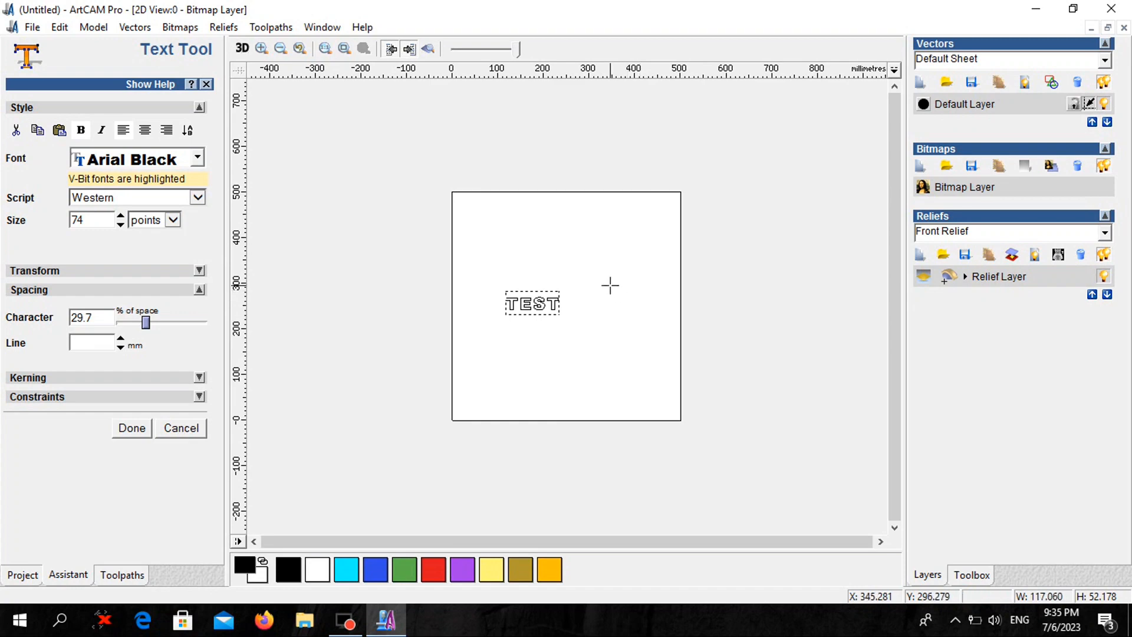
{"action": "key", "text": "Return"}
{"action": "left_click", "coordinate": [563, 246]}
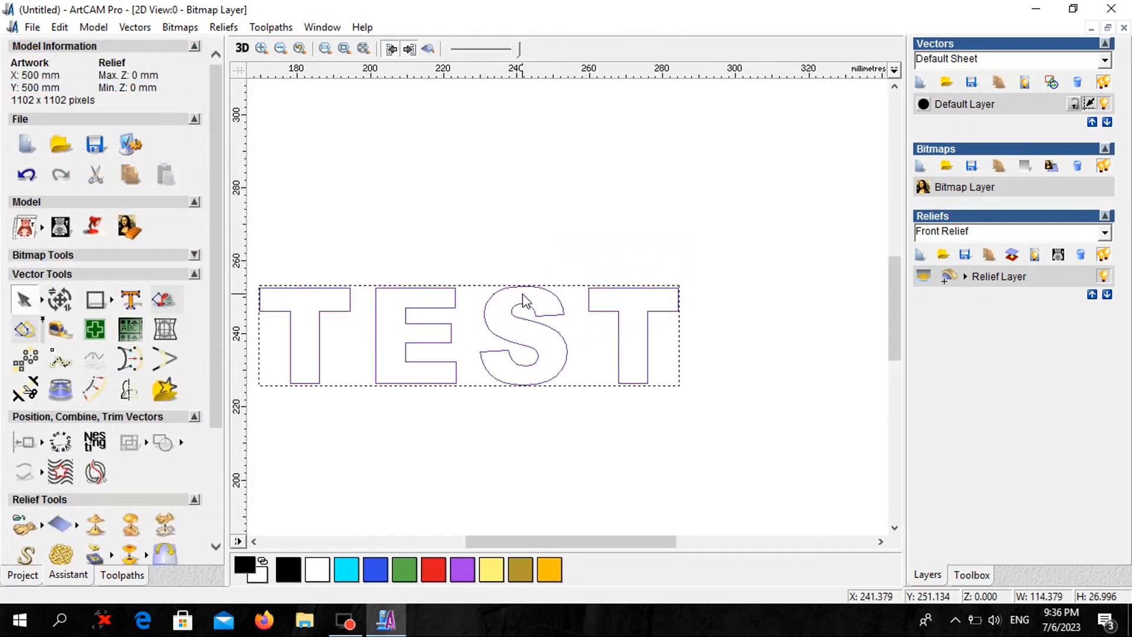
{"action": "scroll", "coordinate": [516, 299], "scroll_direction": "down", "scroll_amount": 2}
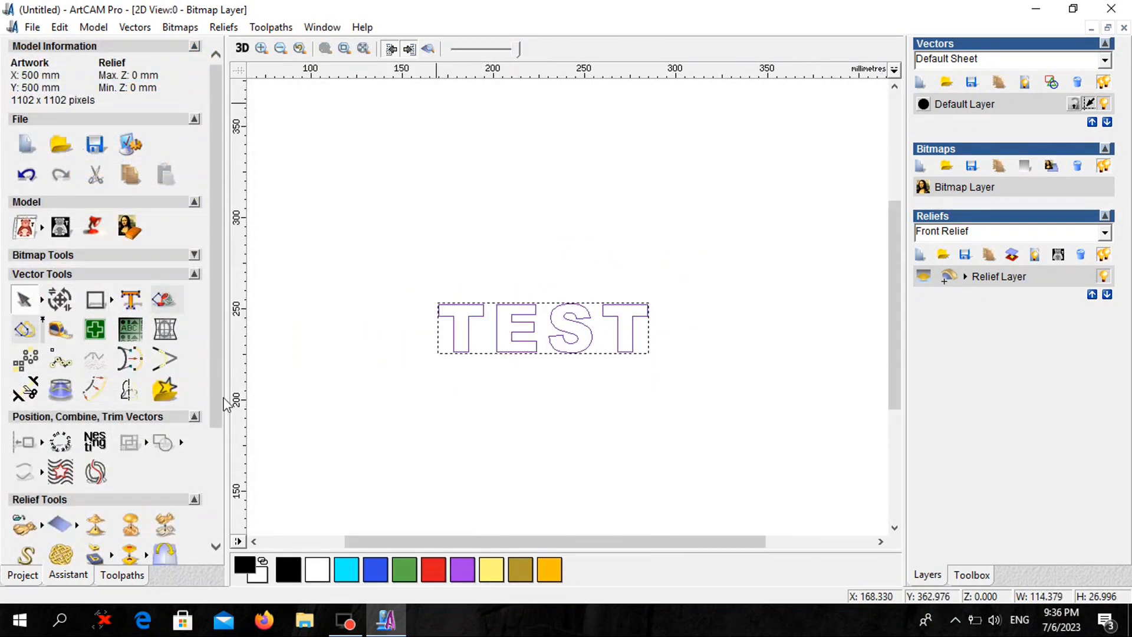
Step: Start a 2D Profiling toolpath on the text's outside, with start depth 2.0 and finish depth 4.0
{"action": "left_click_drag", "start_coordinate": [214, 413], "coordinate": [225, 530]}
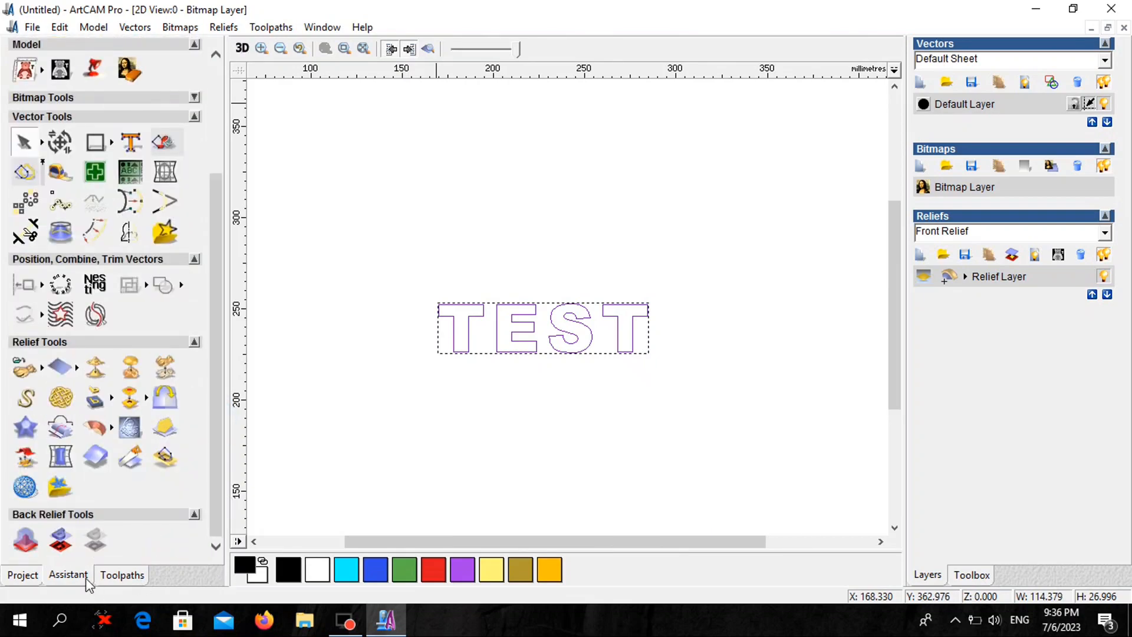
{"action": "left_click", "coordinate": [108, 573]}
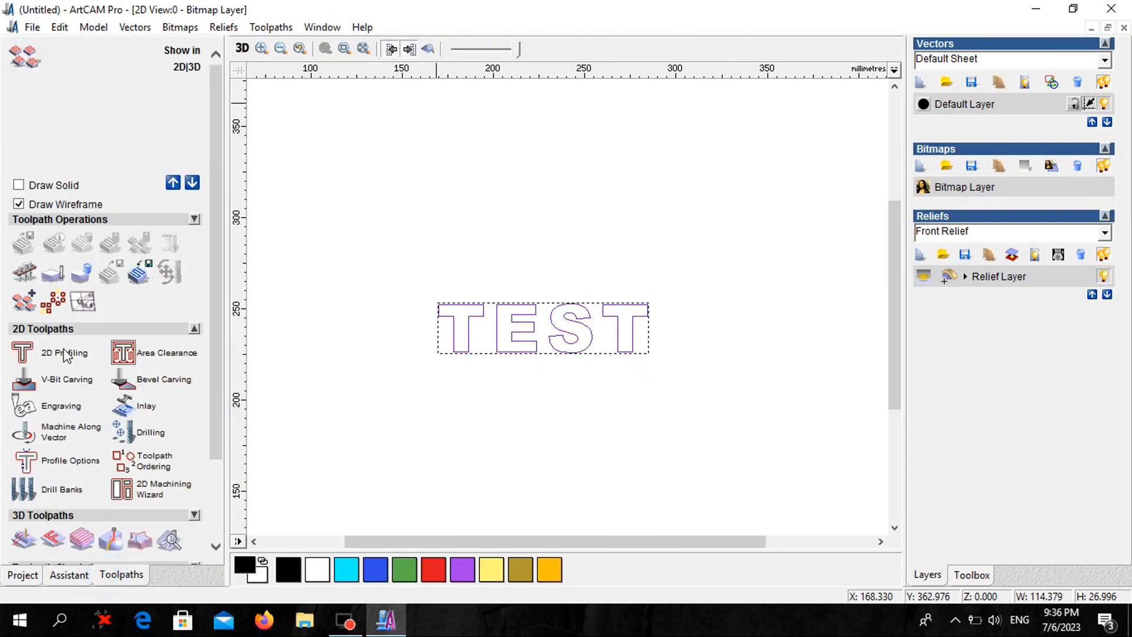
{"action": "left_click", "coordinate": [21, 353]}
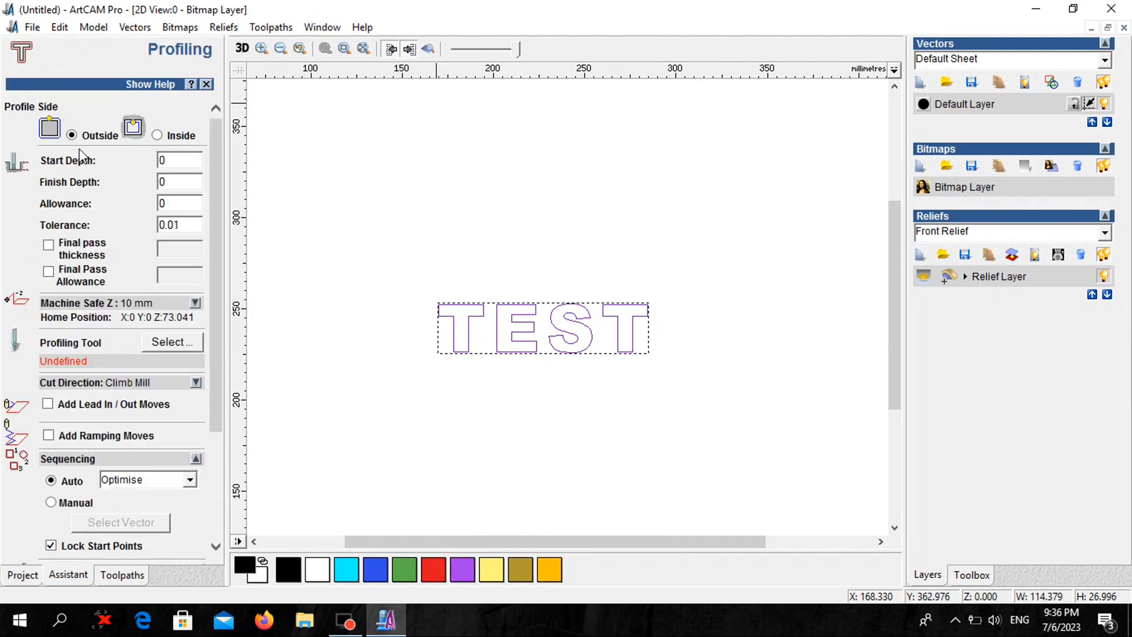
{"action": "double_click", "coordinate": [177, 160]}
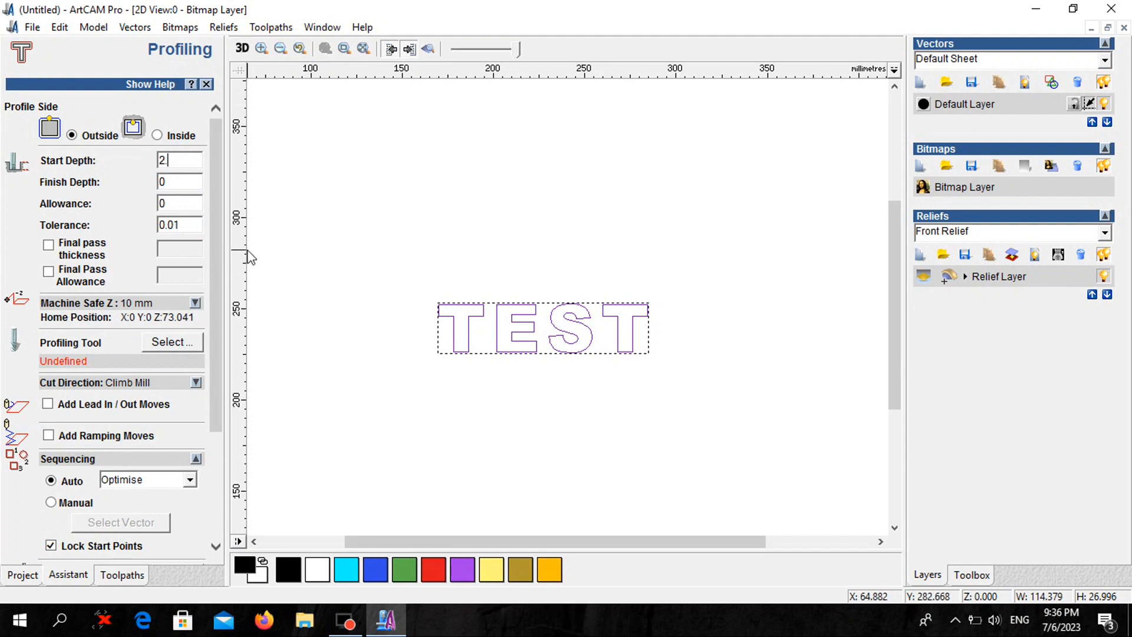
{"action": "double_click", "coordinate": [175, 182]}
{"action": "type", "text": "4.0"}
Step: Choose the End Mill 3 mm for wood or plastic as the profiling tool, with its stepdown set to 2.0 mm
{"action": "left_click", "coordinate": [183, 345]}
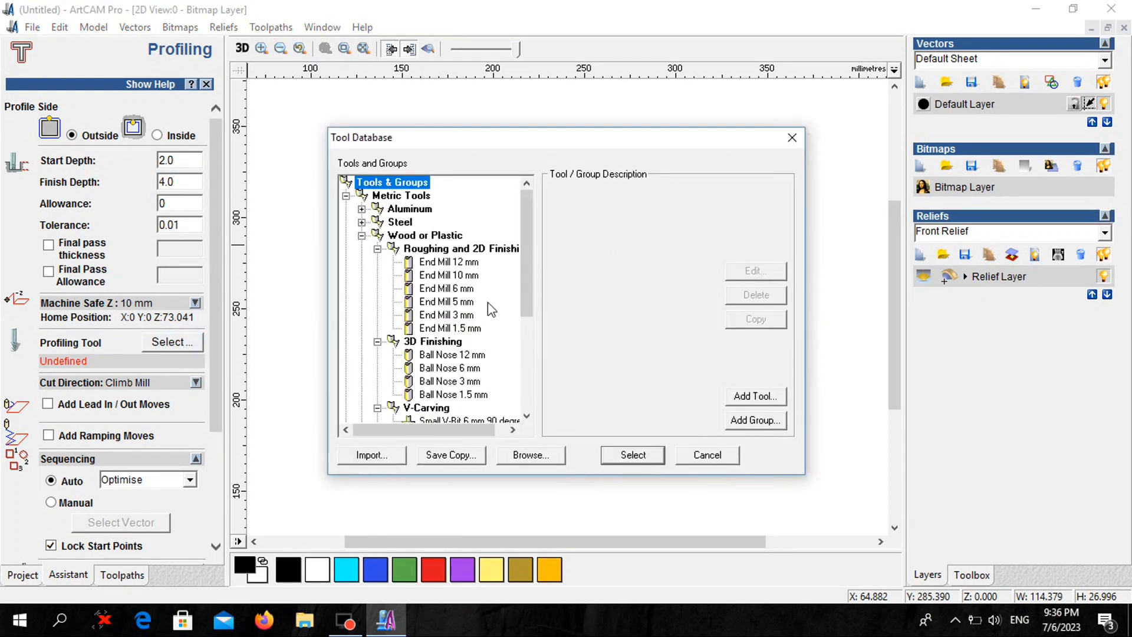
{"action": "left_click", "coordinate": [448, 316]}
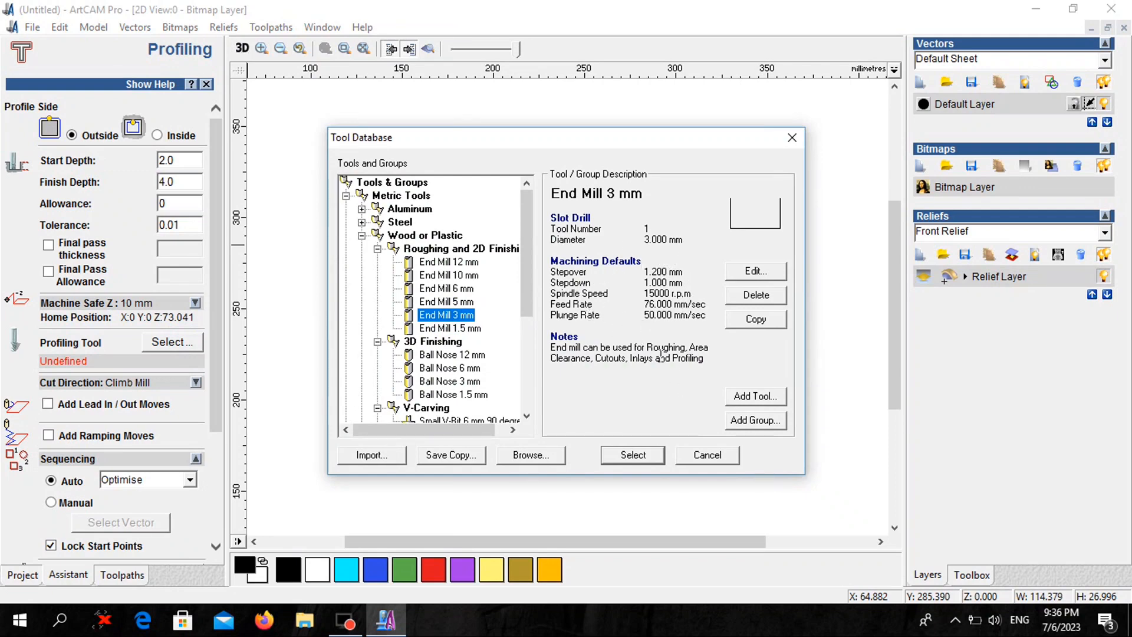
{"action": "left_click", "coordinate": [755, 271]}
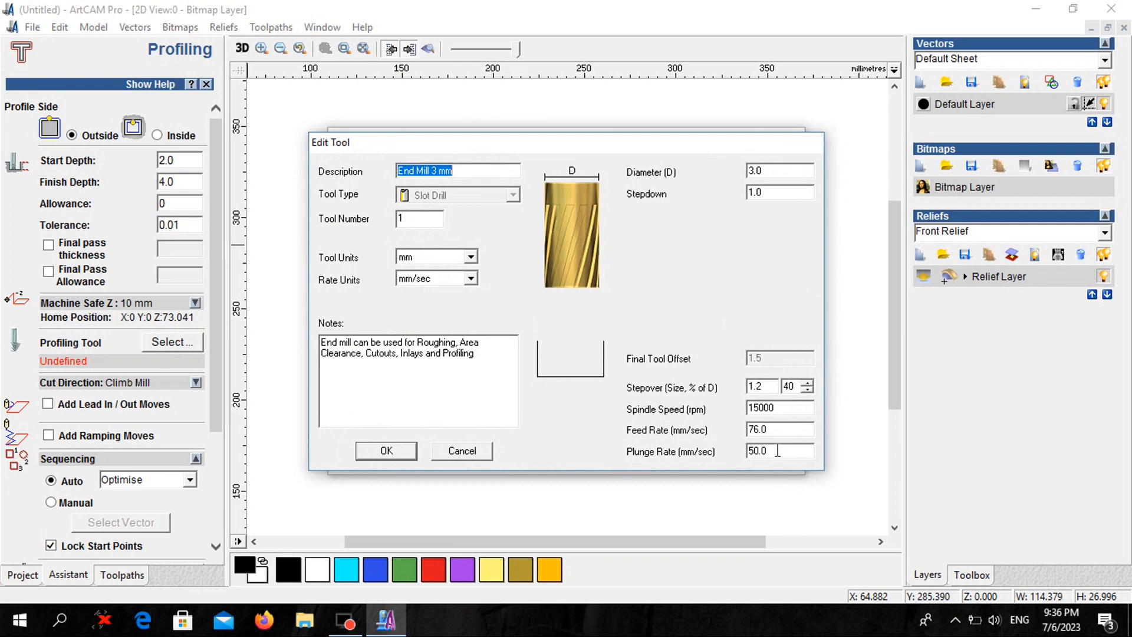
{"action": "double_click", "coordinate": [771, 192]}
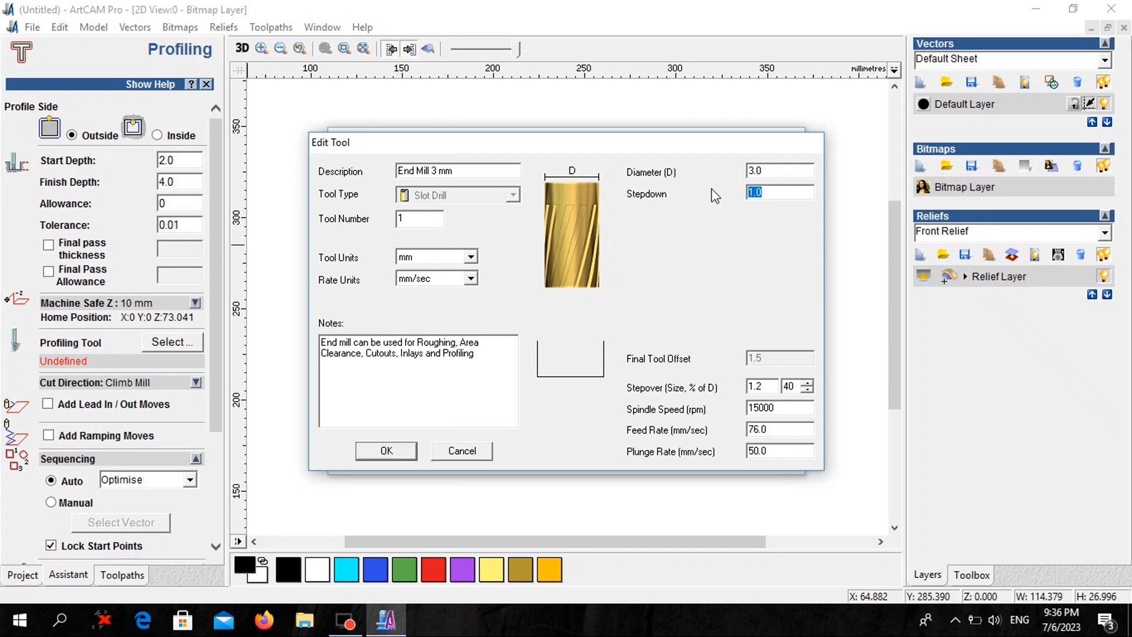
{"action": "type", "text": "2.0"}
{"action": "left_click", "coordinate": [359, 452]}
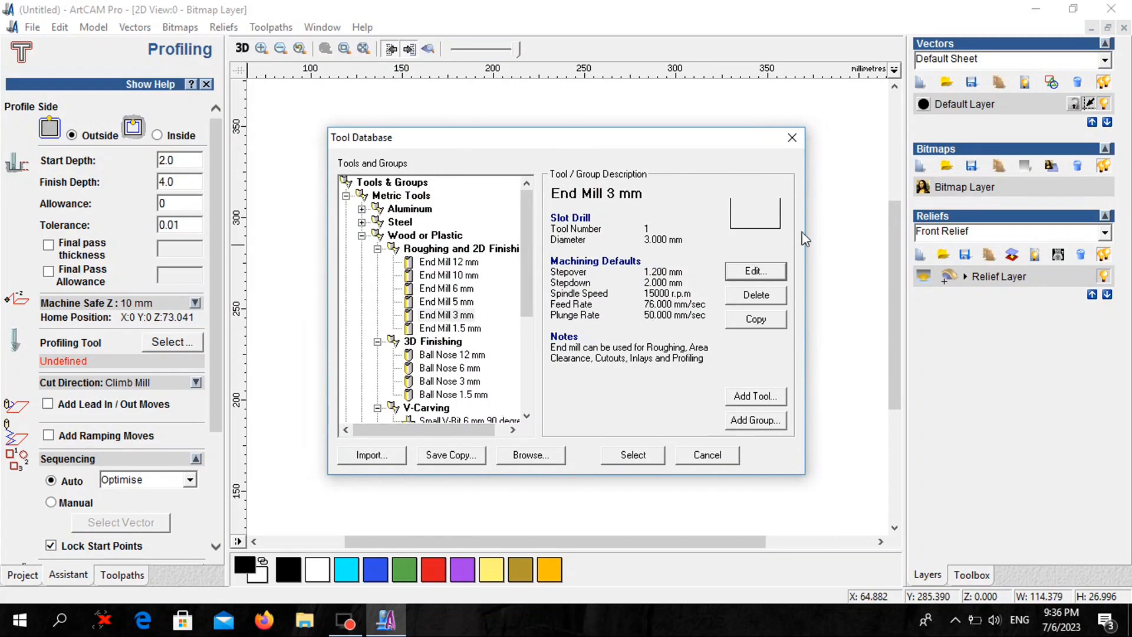
{"action": "left_click", "coordinate": [613, 455]}
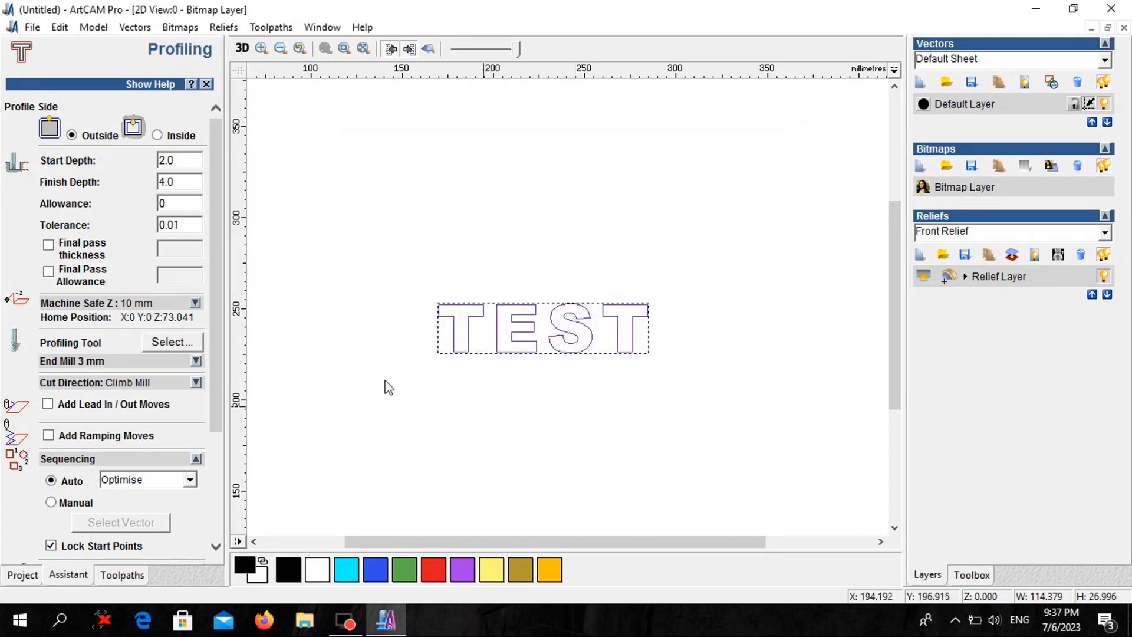
Step: Set up the material with a thickness of 4.0 mm and Z zero on its top surface
{"action": "left_click_drag", "start_coordinate": [217, 343], "coordinate": [214, 448]}
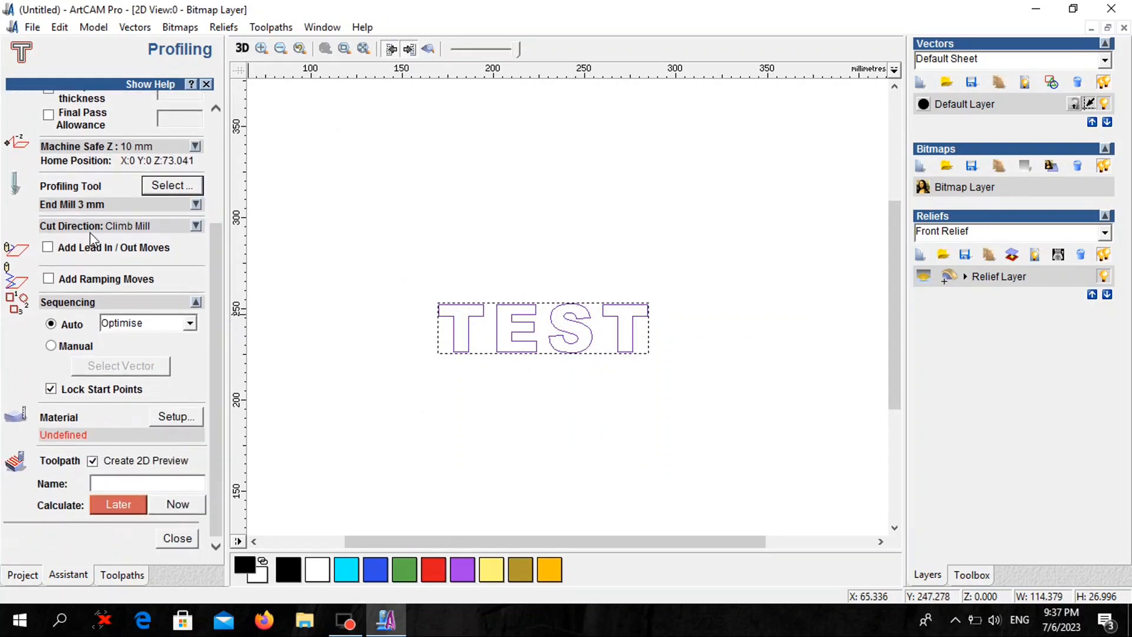
{"action": "left_click", "coordinate": [175, 416]}
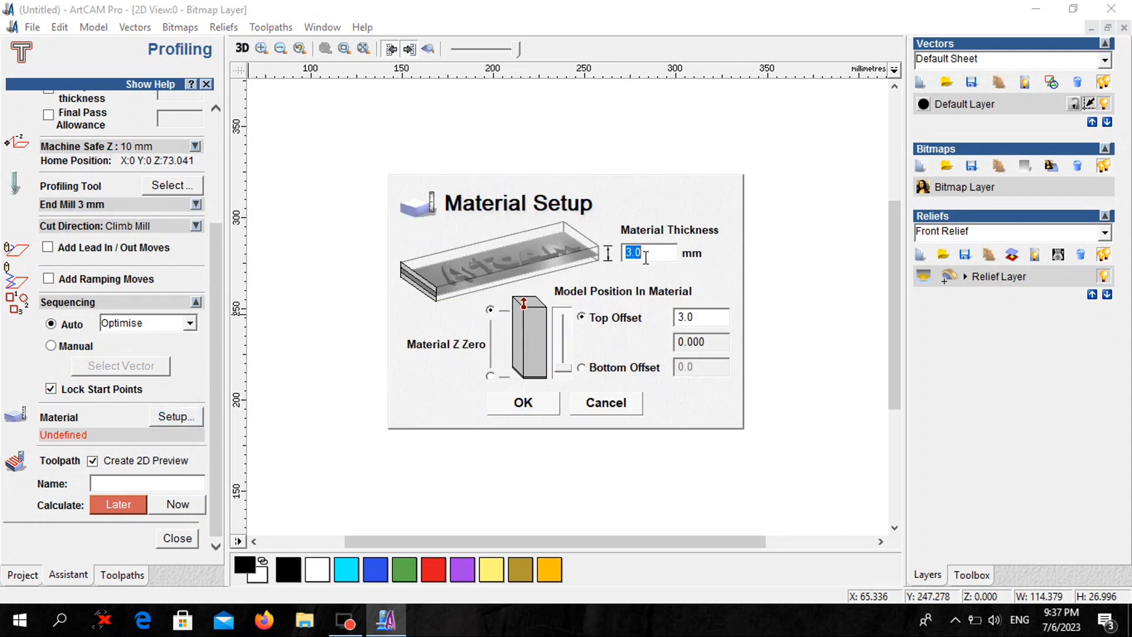
{"action": "type", "text": "4.0"}
{"action": "scroll", "coordinate": [213, 280], "scroll_direction": "up", "scroll_amount": 3}
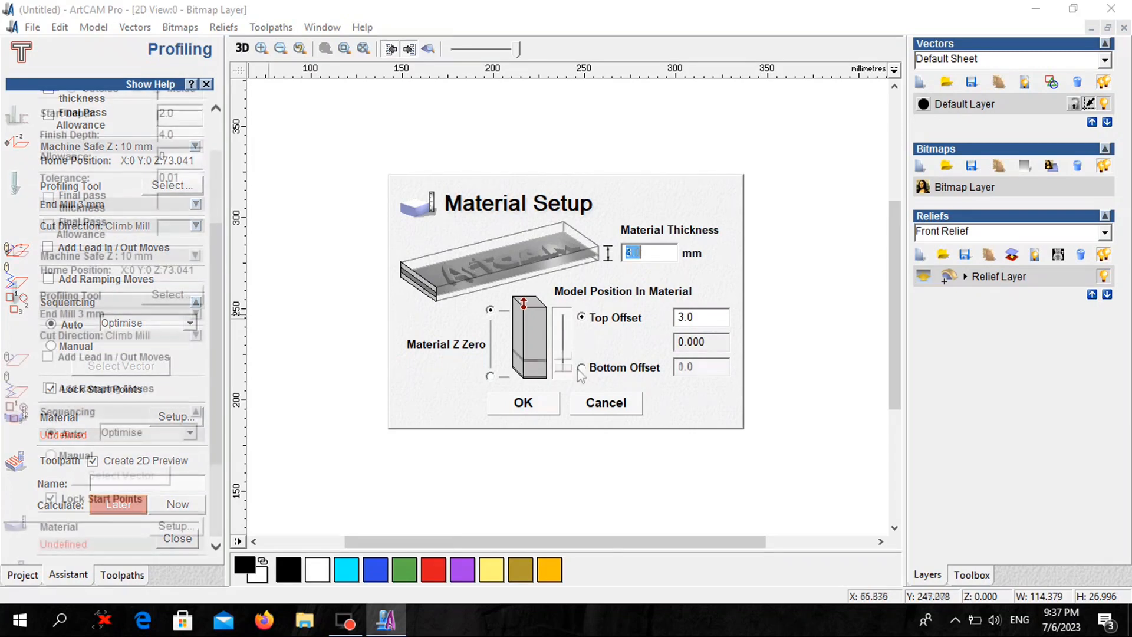
{"action": "left_click", "coordinate": [490, 311]}
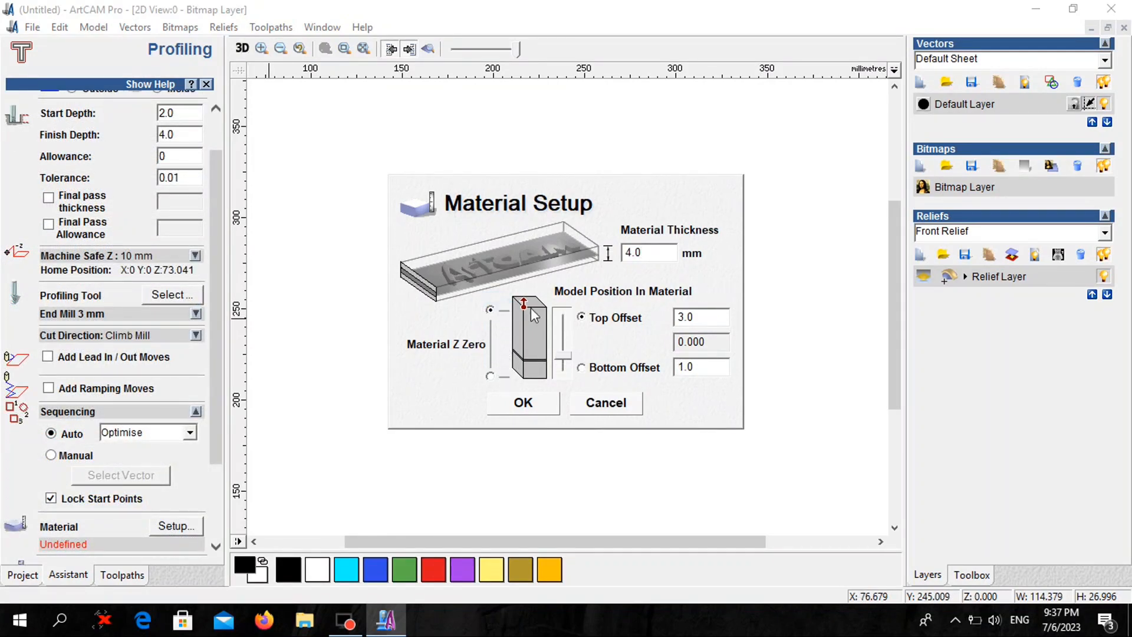
{"action": "left_click", "coordinate": [523, 397]}
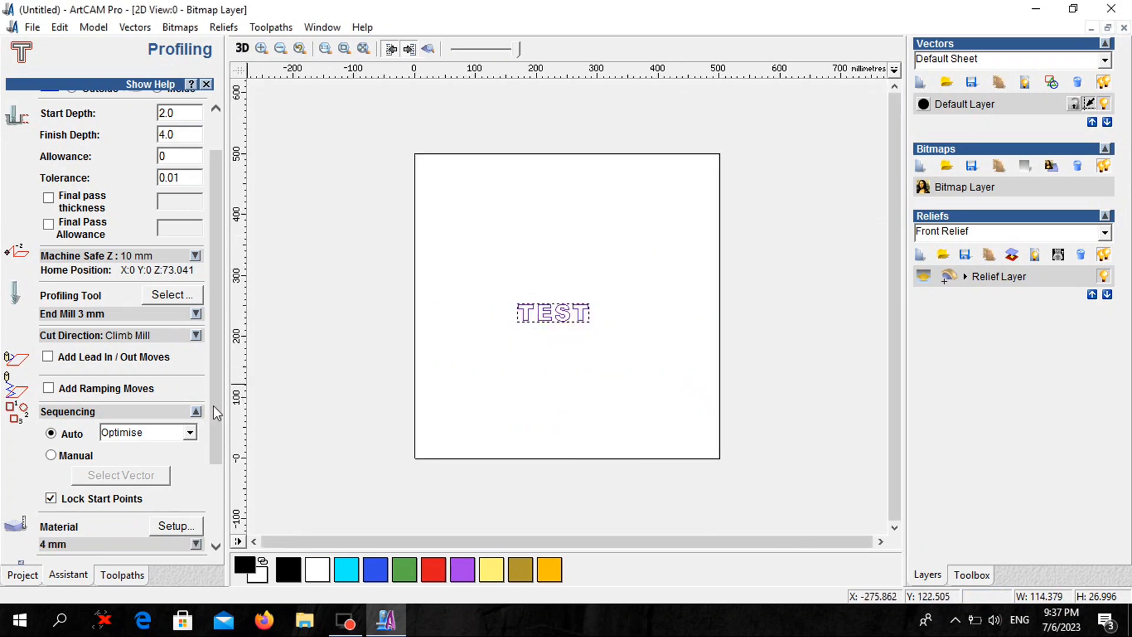
Step: Calculate the profile toolpath for the TEST text immediately and postpone the Windows update by an hour
{"action": "left_click_drag", "start_coordinate": [216, 416], "coordinate": [224, 492]}
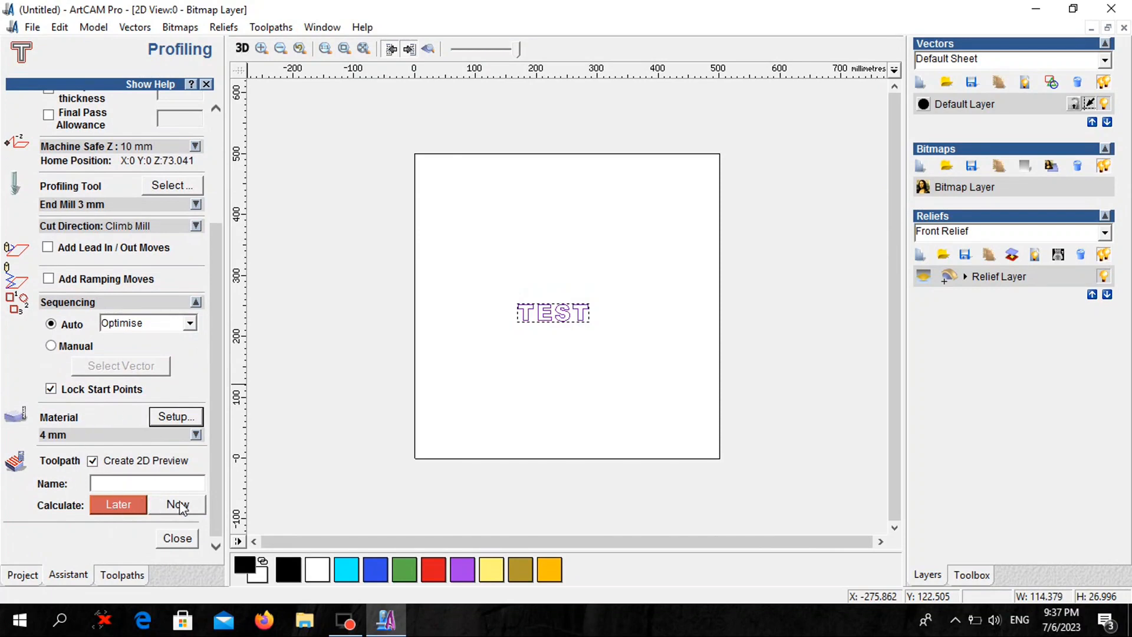
{"action": "left_click_drag", "start_coordinate": [505, 292], "coordinate": [607, 361]}
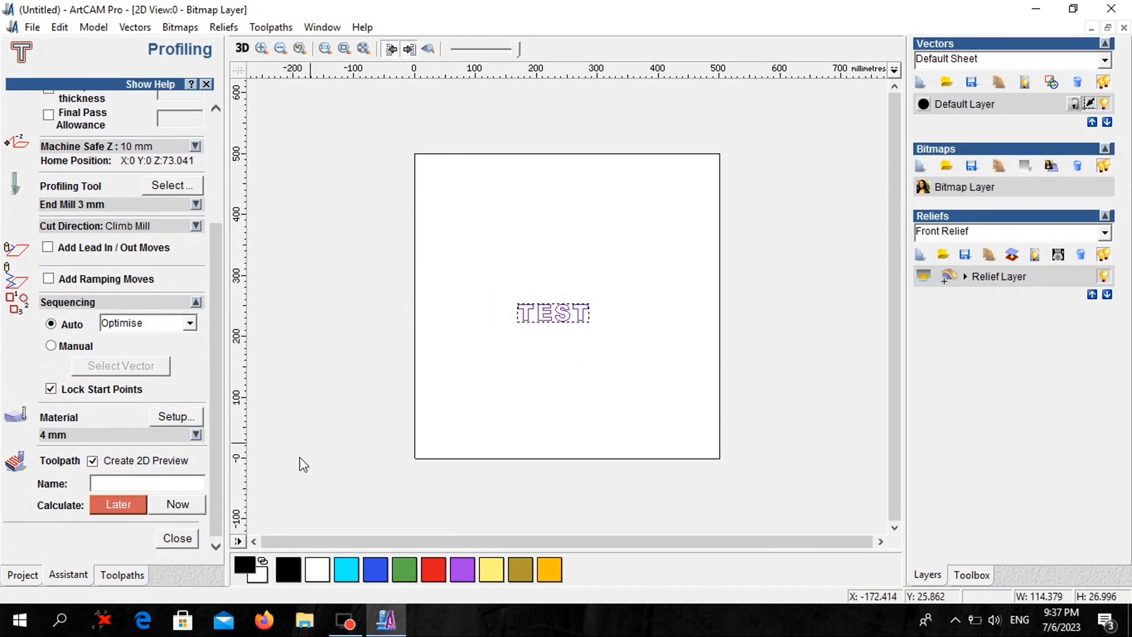
{"action": "left_click", "coordinate": [187, 506]}
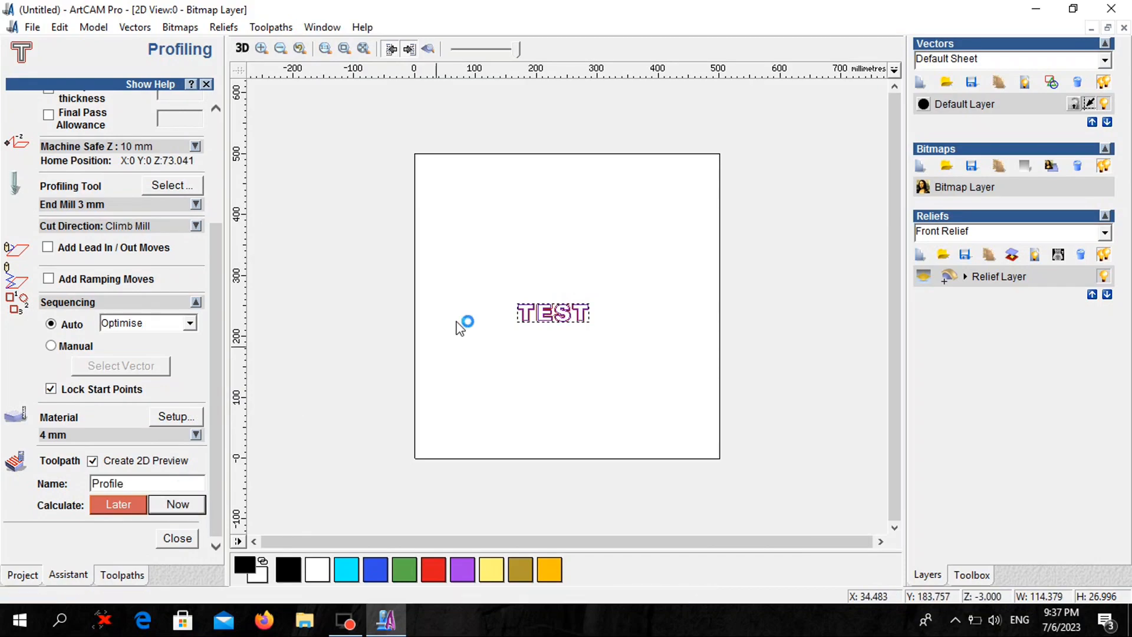
{"action": "scroll", "coordinate": [551, 311], "scroll_direction": "up", "scroll_amount": 3}
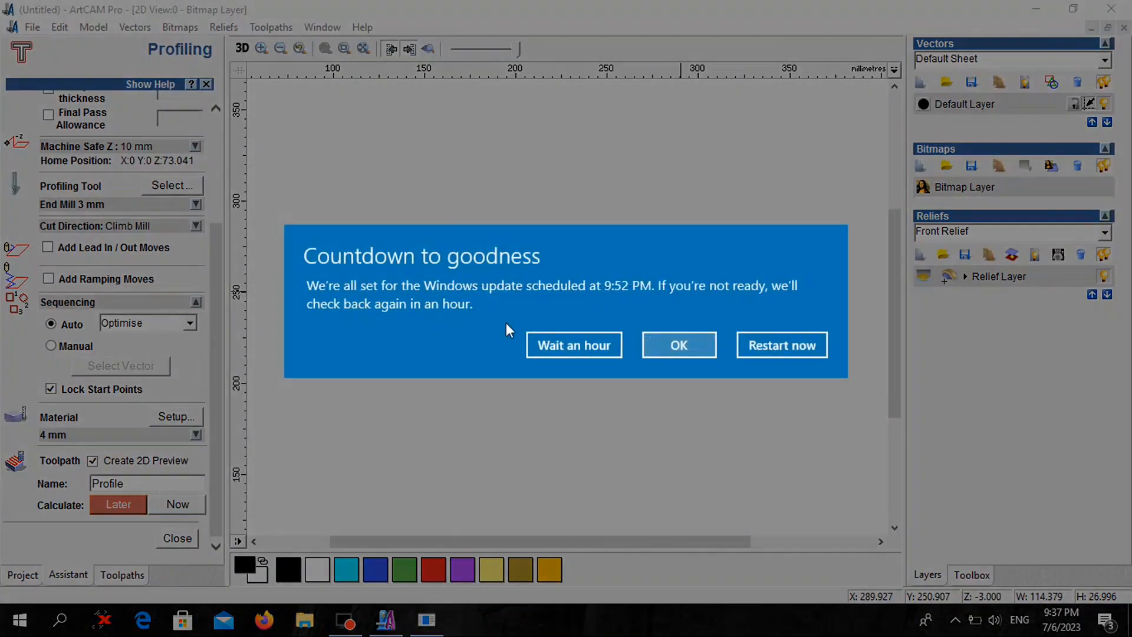
{"action": "left_click", "coordinate": [599, 348]}
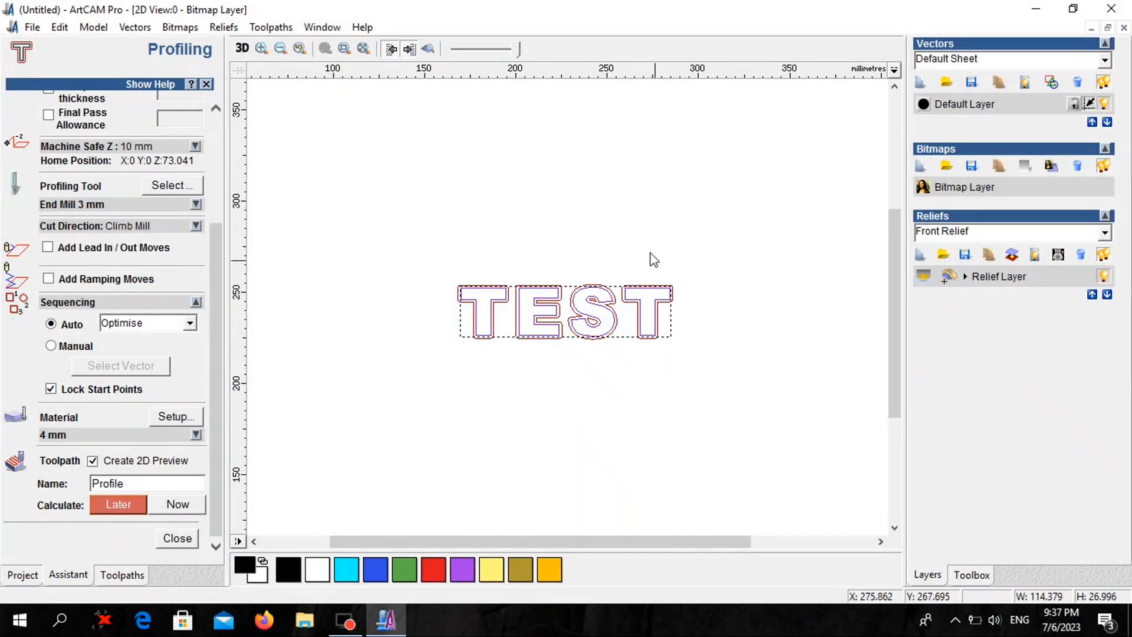
Step: Examine the calculated profile toolpath around the TEST letters in the 2D and 3D views
{"action": "scroll", "coordinate": [611, 322], "scroll_direction": "up", "scroll_amount": 2}
{"action": "scroll", "coordinate": [613, 322], "scroll_direction": "down", "scroll_amount": 2}
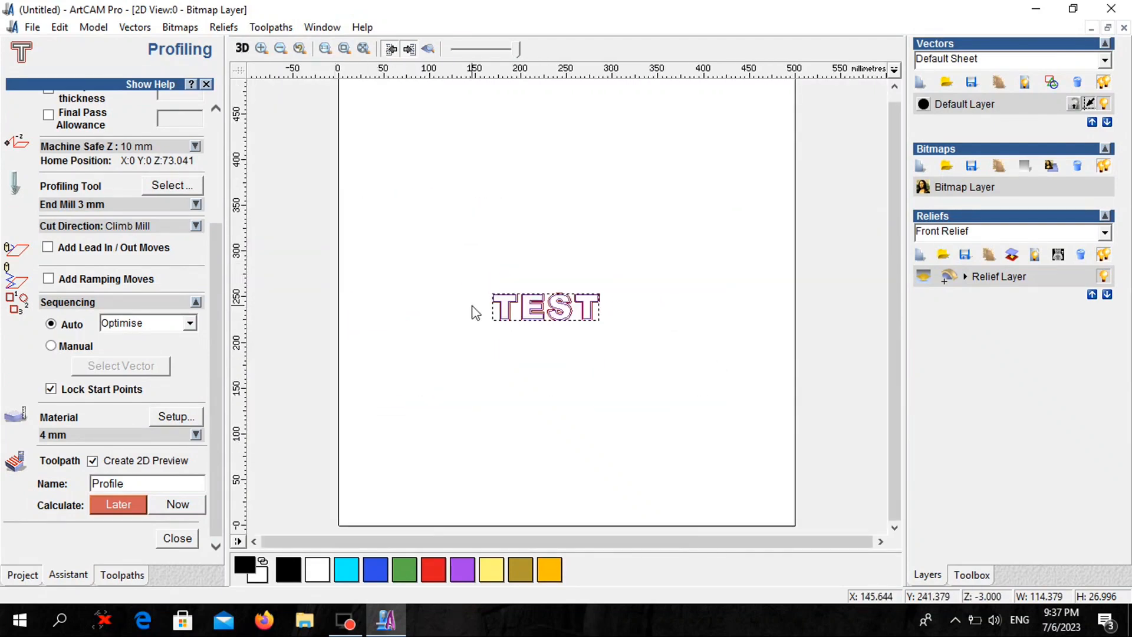
{"action": "scroll", "coordinate": [575, 272], "scroll_direction": "up", "scroll_amount": 2}
{"action": "scroll", "coordinate": [575, 271], "scroll_direction": "down", "scroll_amount": 2}
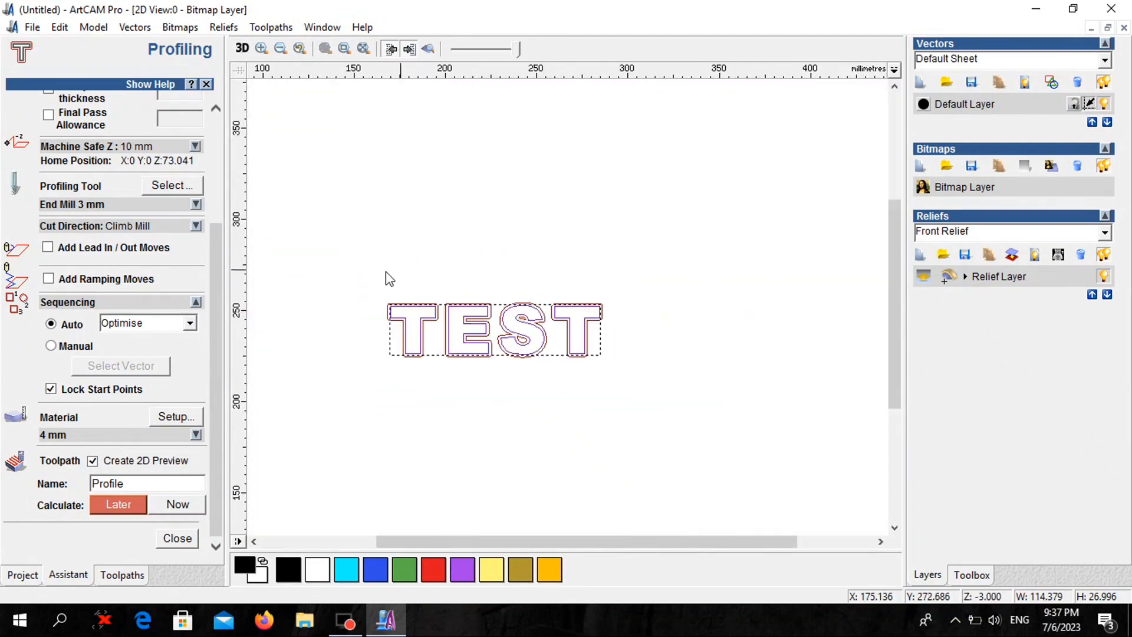
{"action": "left_click", "coordinate": [242, 48]}
{"action": "scroll", "coordinate": [561, 354], "scroll_direction": "up", "scroll_amount": 2}
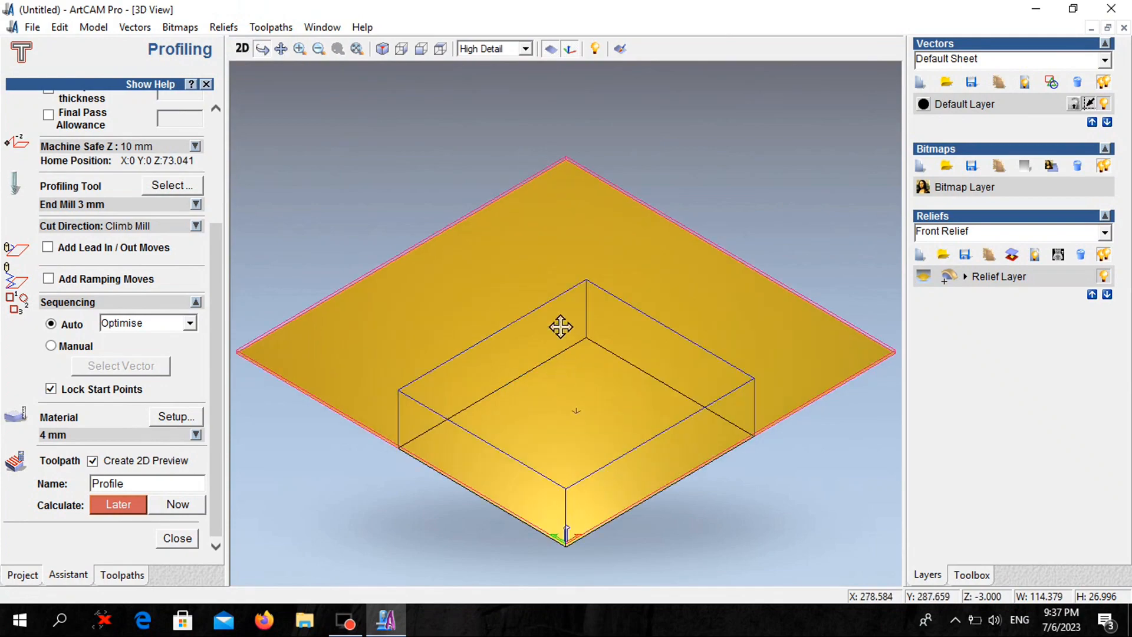
{"action": "scroll", "coordinate": [569, 377], "scroll_direction": "down", "scroll_amount": 2}
{"action": "scroll", "coordinate": [574, 389], "scroll_direction": "up", "scroll_amount": 3}
{"action": "scroll", "coordinate": [589, 394], "scroll_direction": "down", "scroll_amount": 2}
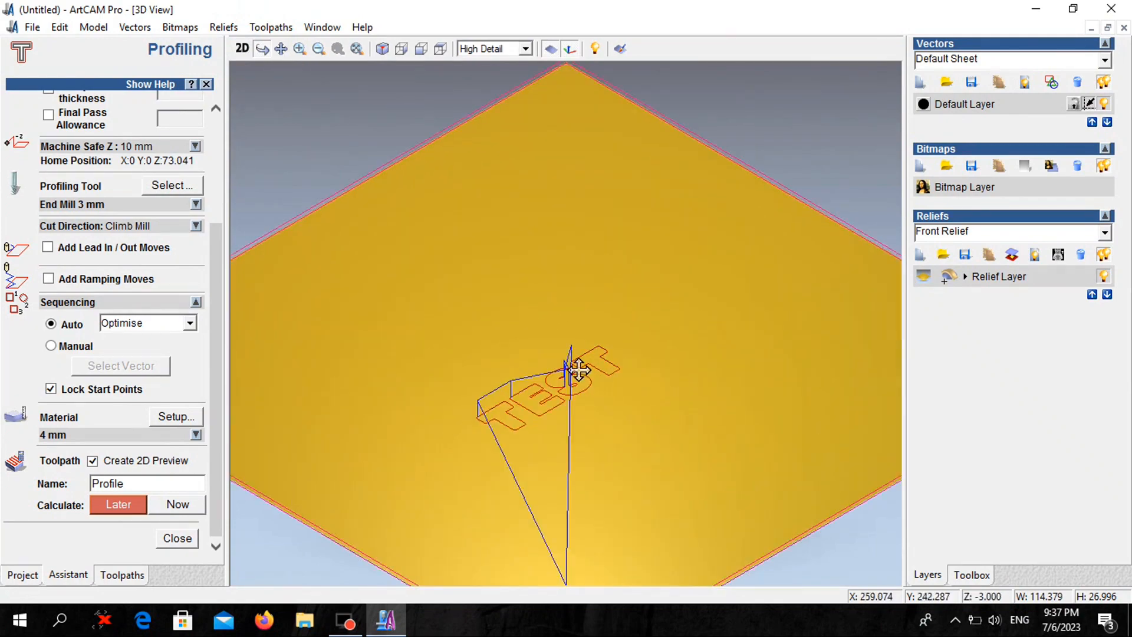
{"action": "scroll", "coordinate": [644, 409], "scroll_direction": "up", "scroll_amount": 2}
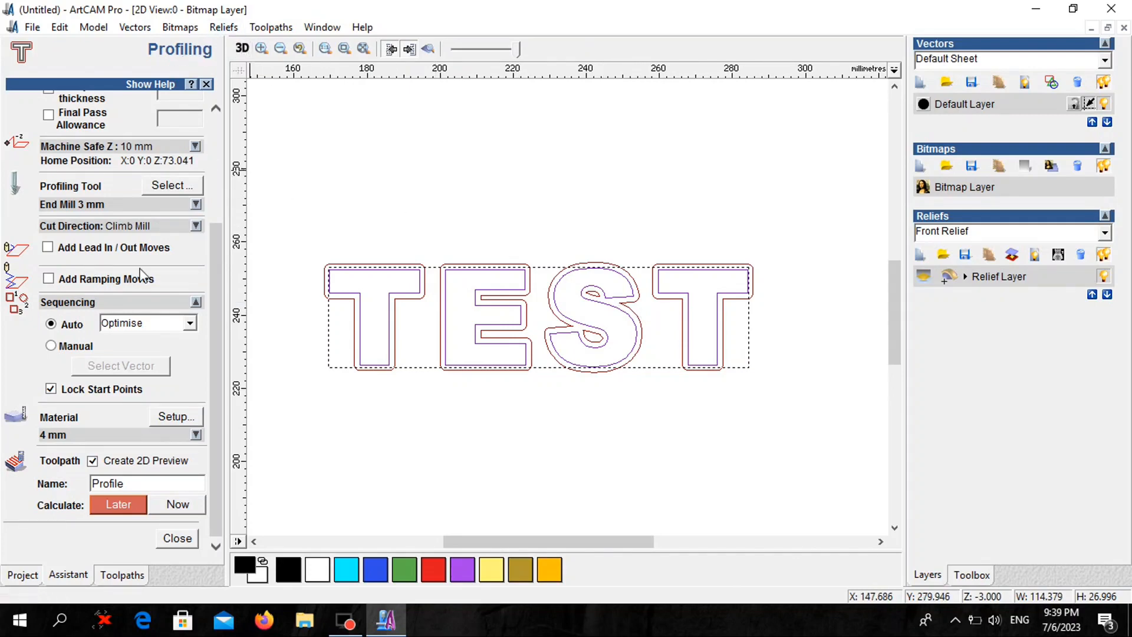
Step: Add the Profile - End Mill 3 mm toolpath to the single output file, formatted as G-Code (mm) (*.tap)
{"action": "left_click", "coordinate": [270, 28]}
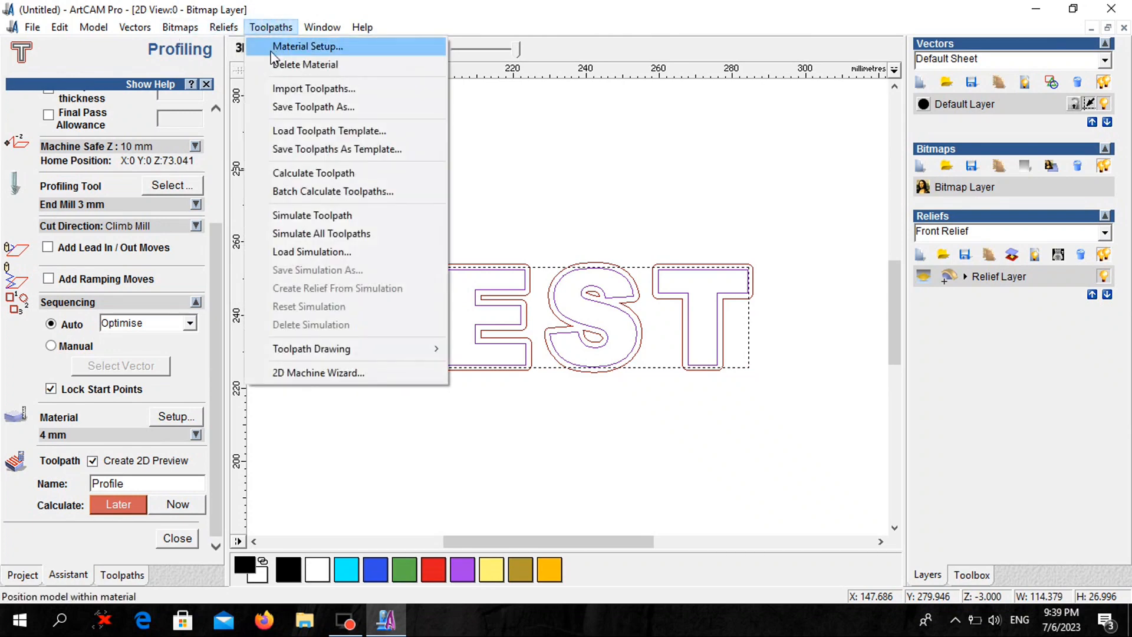
{"action": "left_click", "coordinate": [329, 109]}
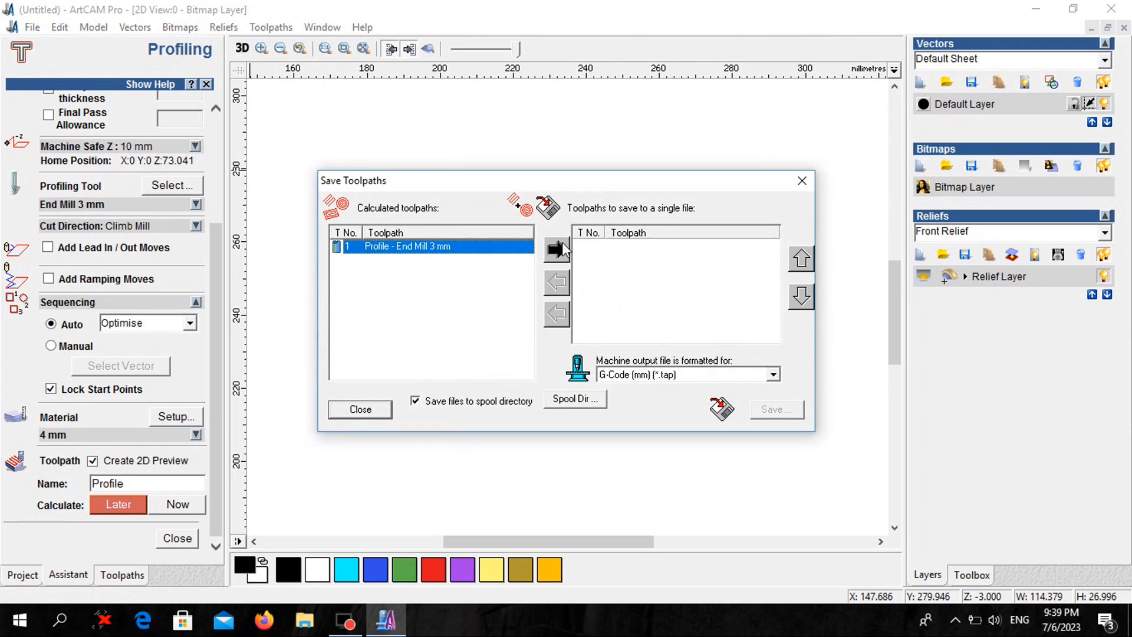
{"action": "left_click", "coordinate": [558, 248]}
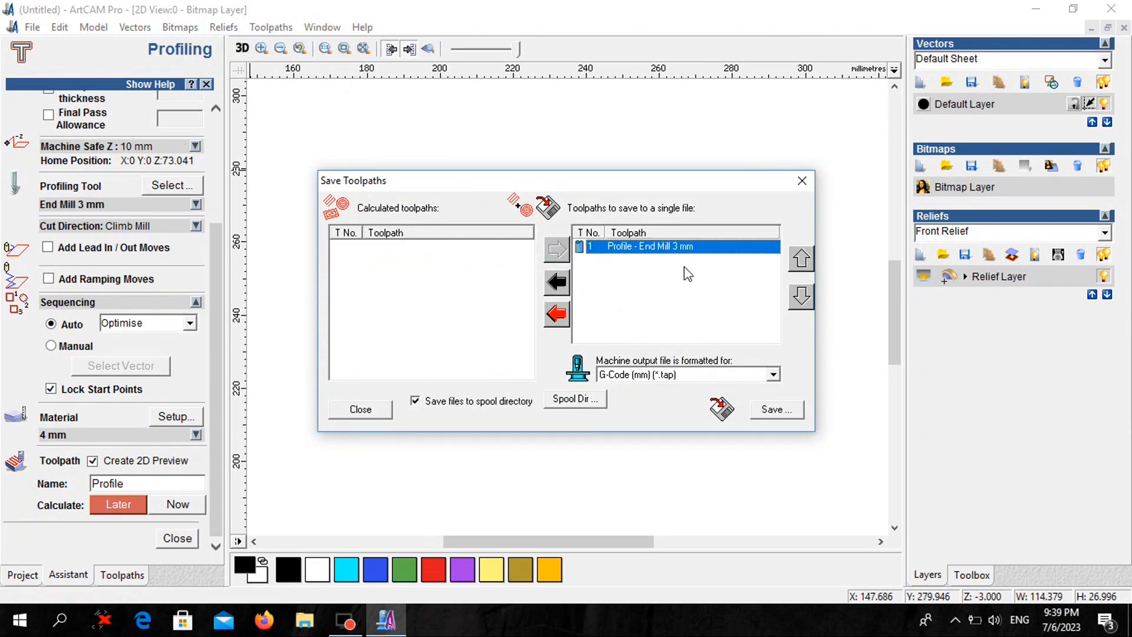
{"action": "left_click", "coordinate": [688, 376]}
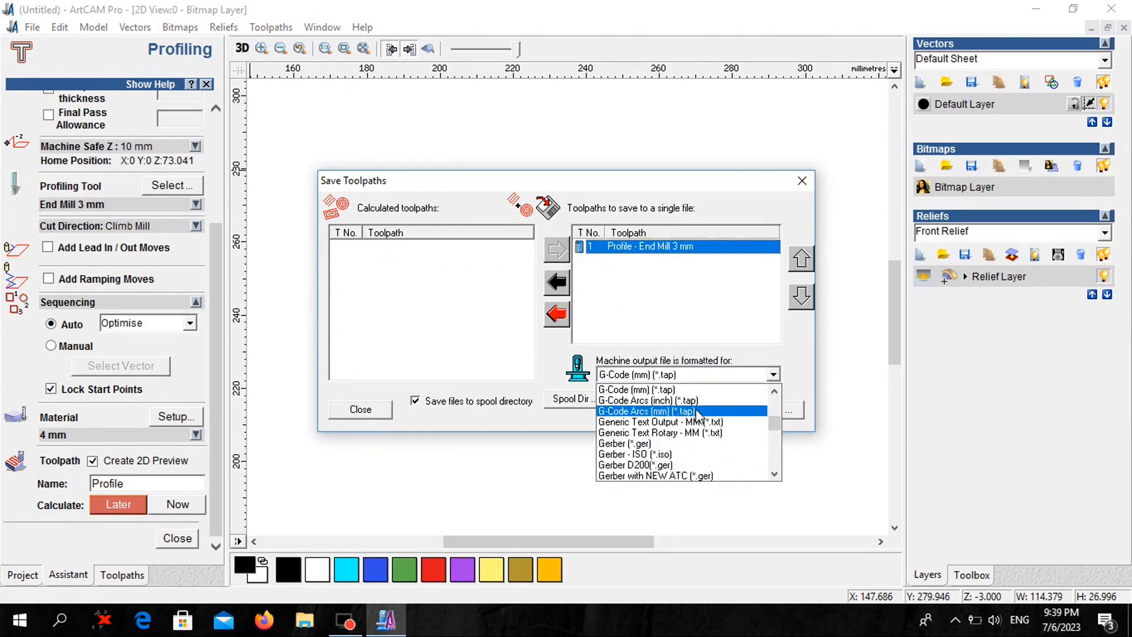
{"action": "left_click", "coordinate": [672, 390]}
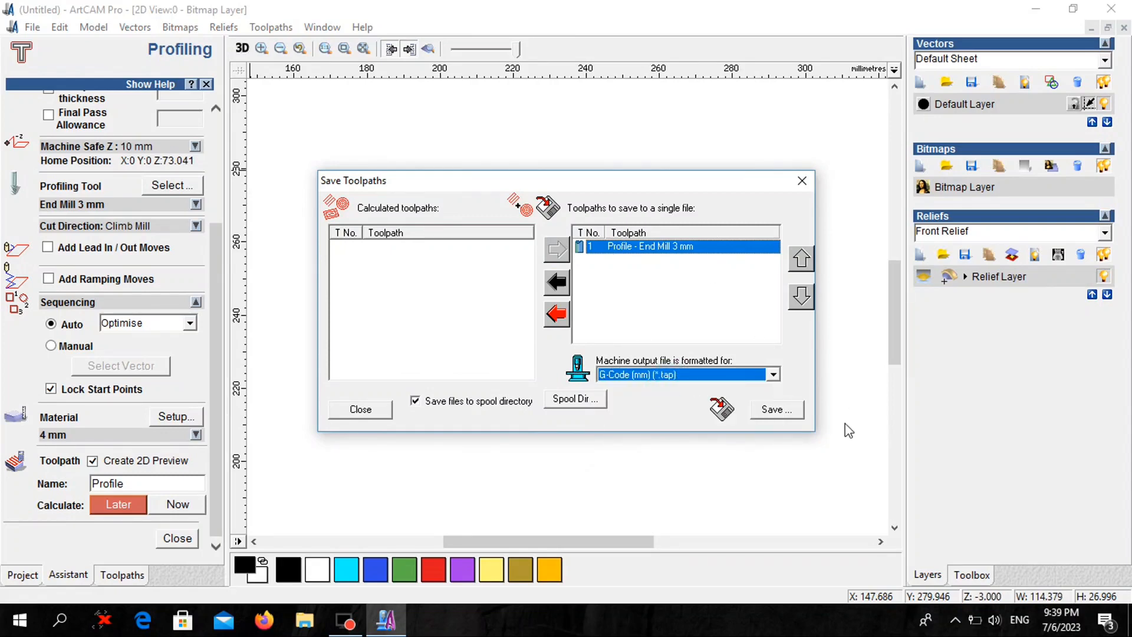
Step: Save the toolpath file to the Desktop under the name TEST
{"action": "left_click", "coordinate": [774, 411]}
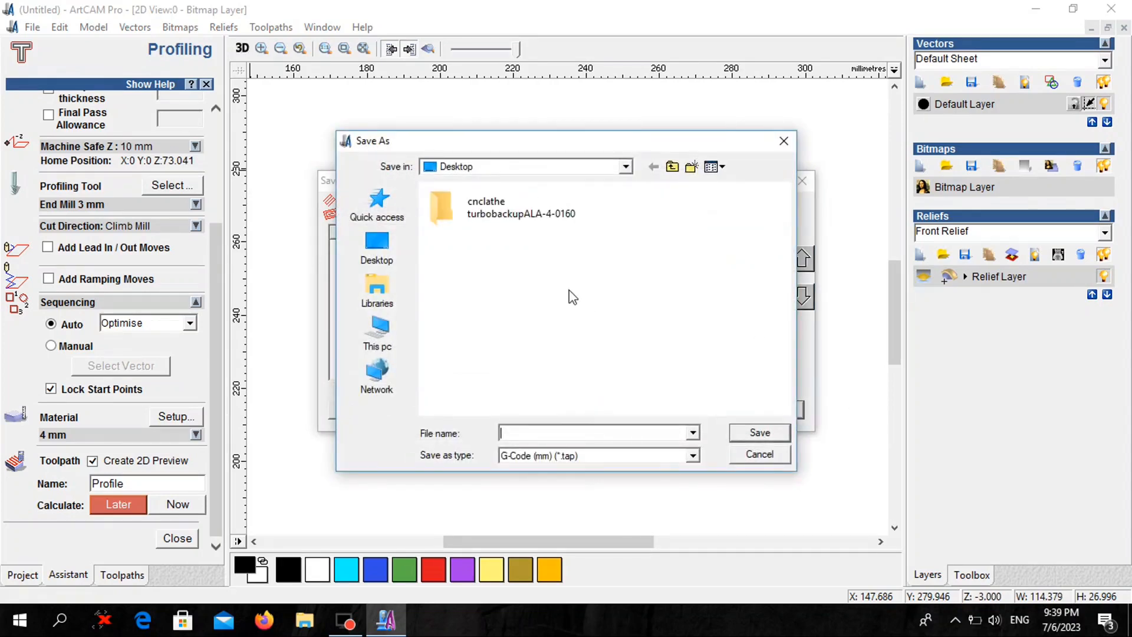
{"action": "left_click", "coordinate": [574, 433]}
{"action": "type", "text": "T"}
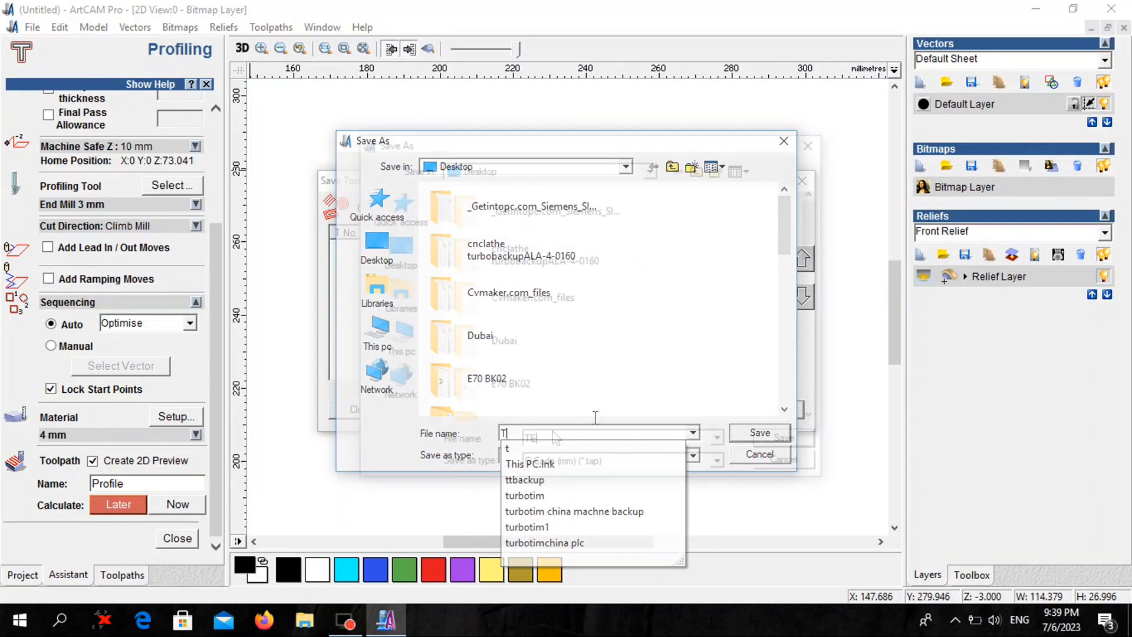
{"action": "type", "text": "EST"}
{"action": "left_click", "coordinate": [786, 438]}
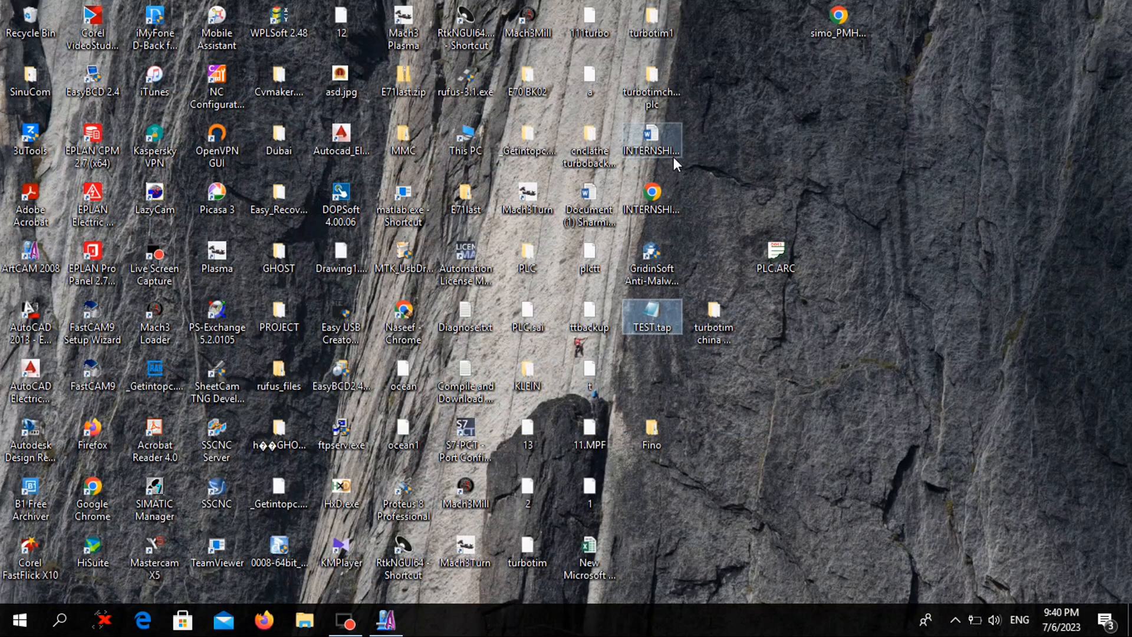
Step: Open TEST.tap from the desktop in Notepad, look through its G-code from start onward, and close it
{"action": "double_click", "coordinate": [651, 310]}
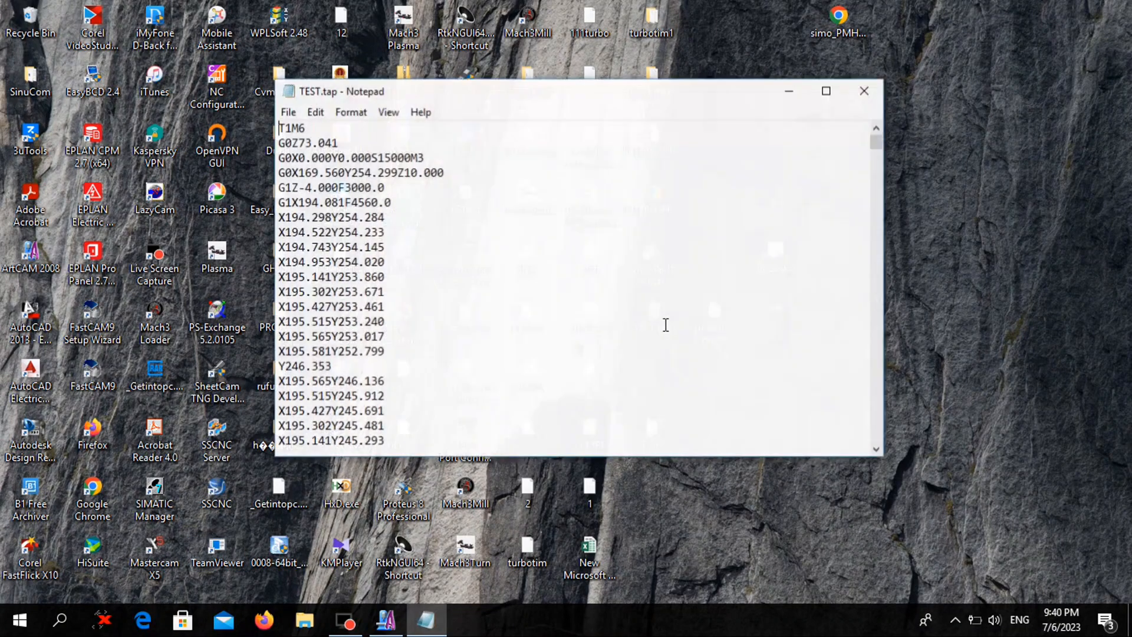
{"action": "scroll", "coordinate": [406, 202], "scroll_direction": "down", "scroll_amount": 15}
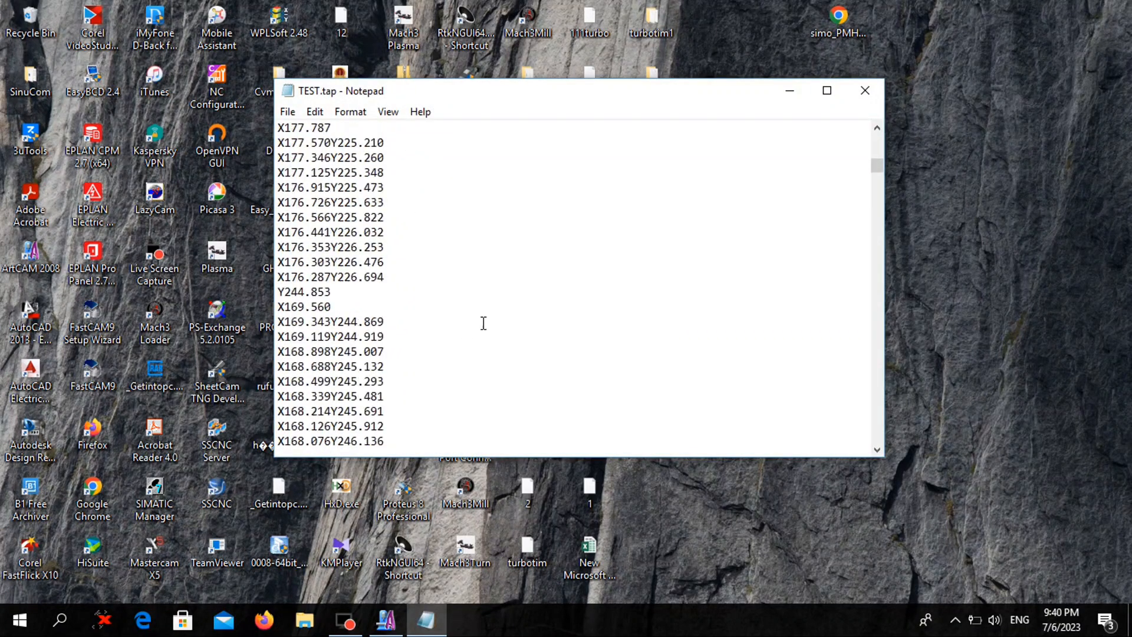
{"action": "left_click_drag", "start_coordinate": [877, 168], "coordinate": [877, 139]}
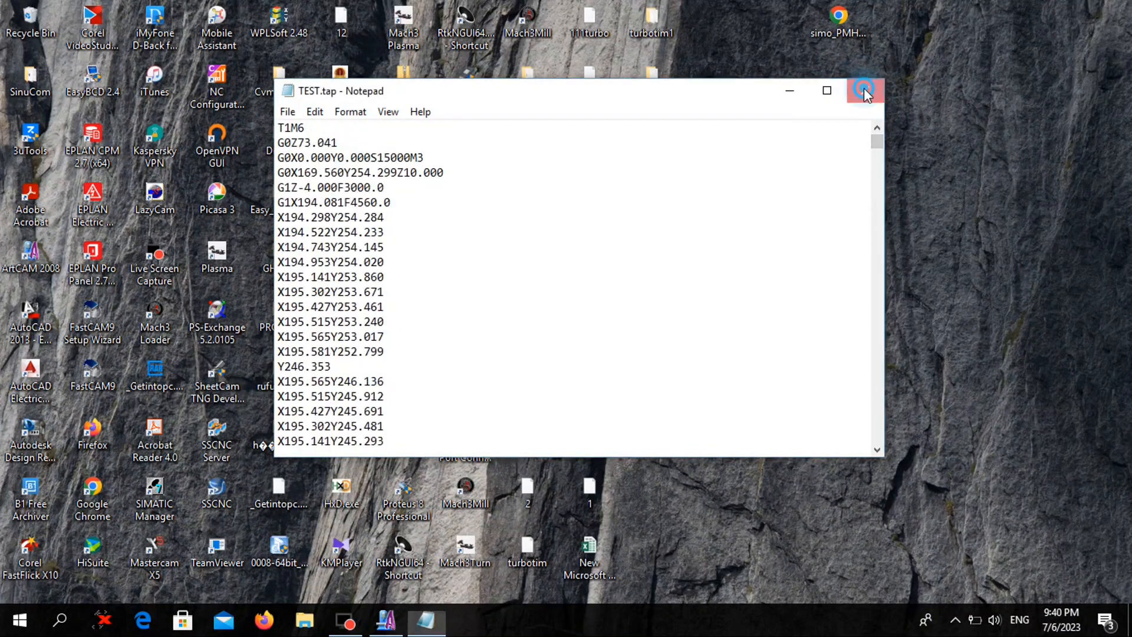
{"action": "left_click", "coordinate": [864, 90]}
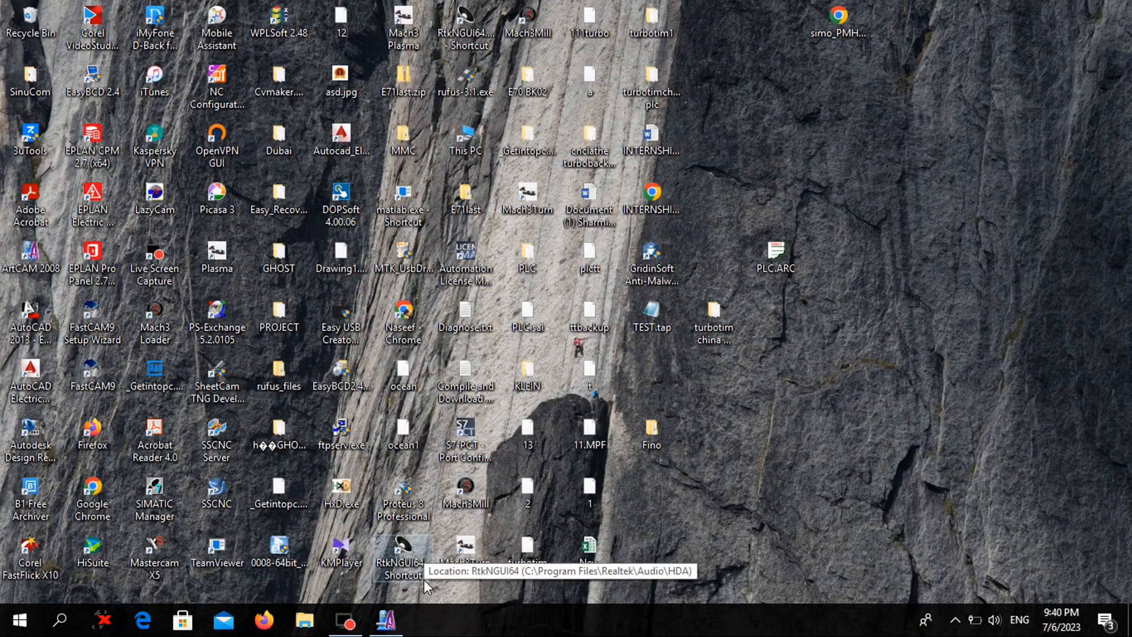